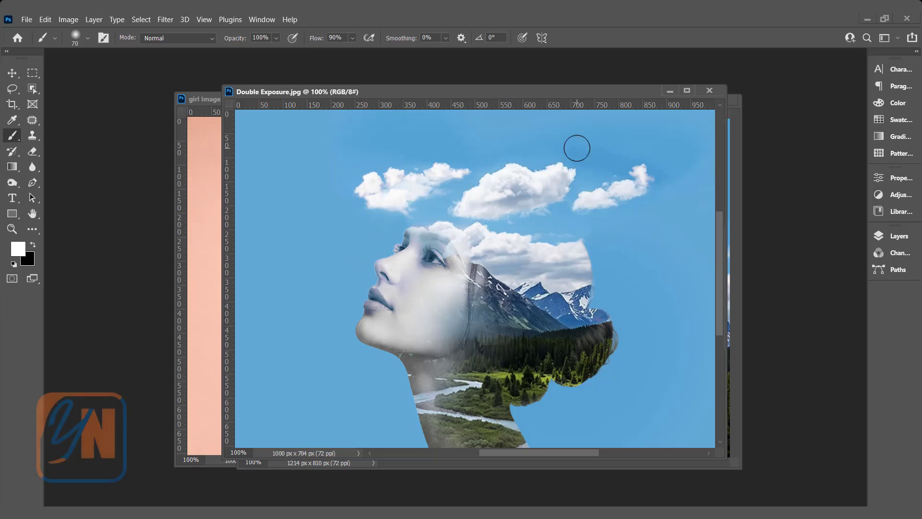
- Close the Double Exposure.jpg document, bring the girl image's window to the front, and enlarge it
left_click_drag(619, 88, 577, 85)
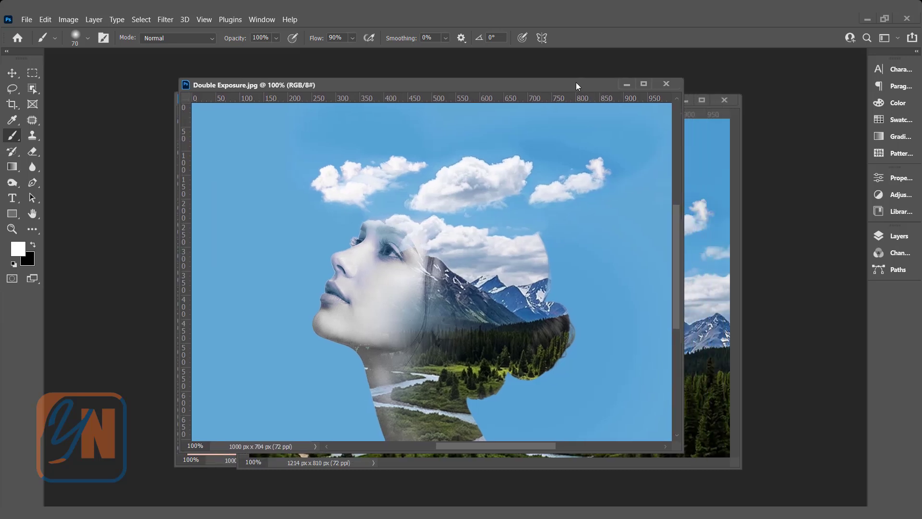
left_click(666, 85)
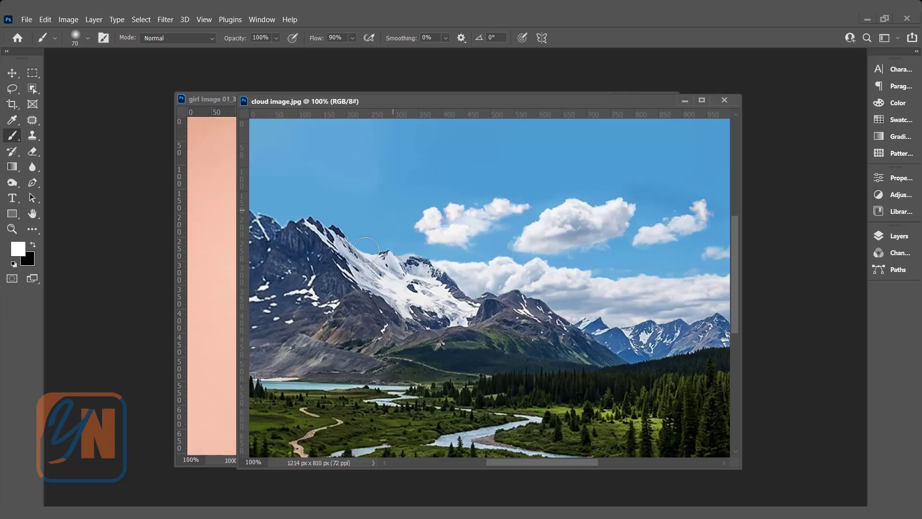
left_click(203, 206)
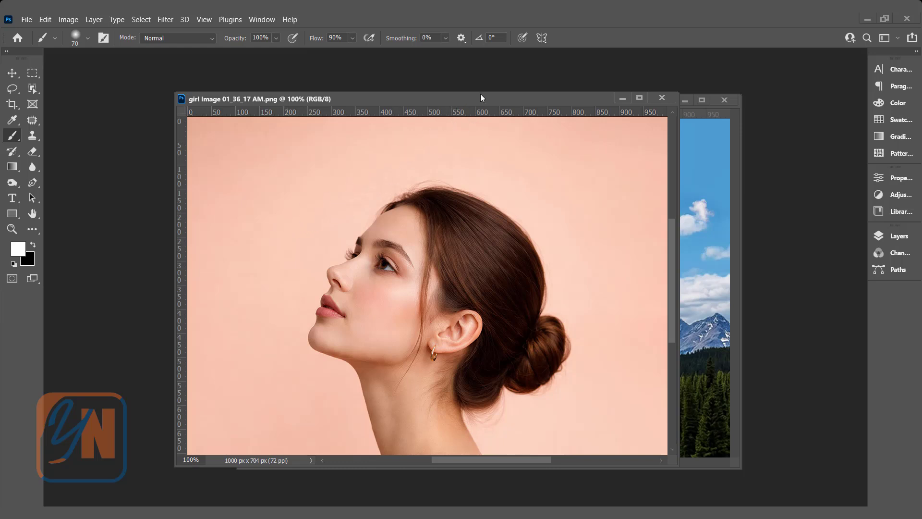
left_click_drag(459, 93, 457, 76)
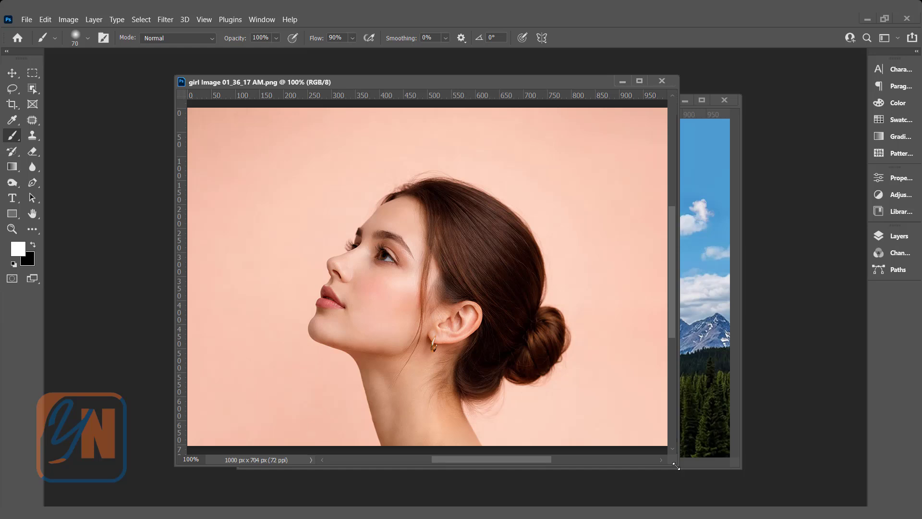
left_click_drag(694, 475, 730, 492)
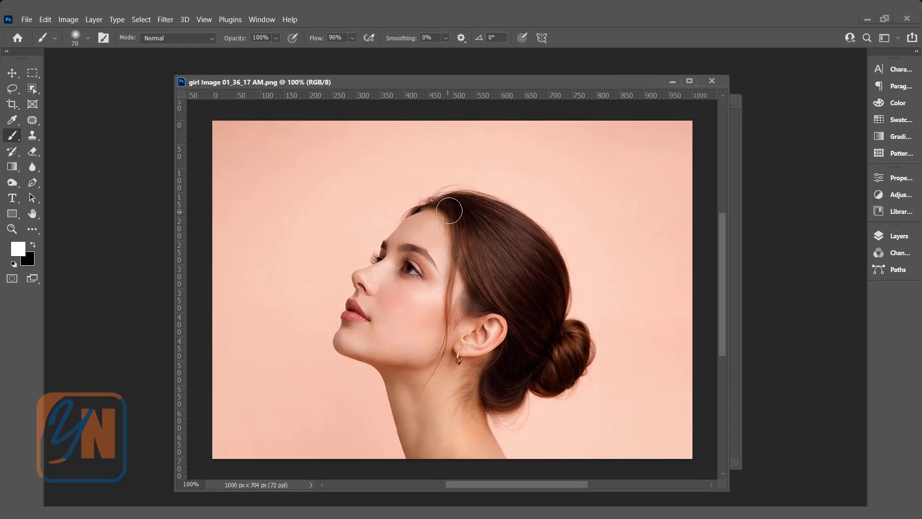
- Desaturate the girl image and unlock its Background layer
left_click(75, 20)
mouse_move(91, 48)
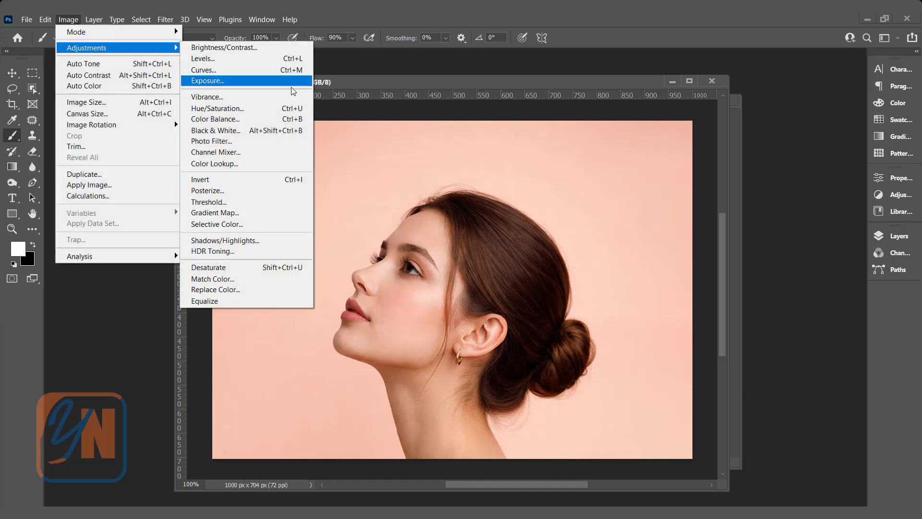
left_click(263, 267)
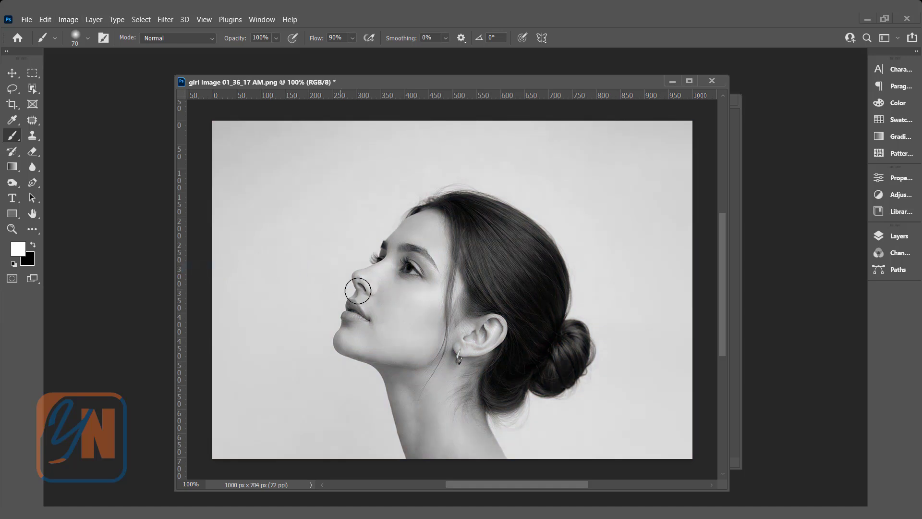
left_click(897, 235)
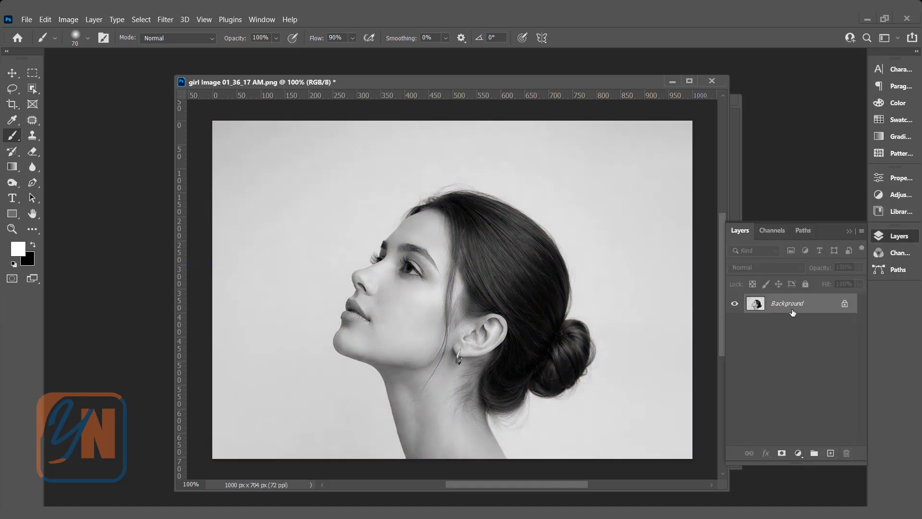
left_click(845, 306)
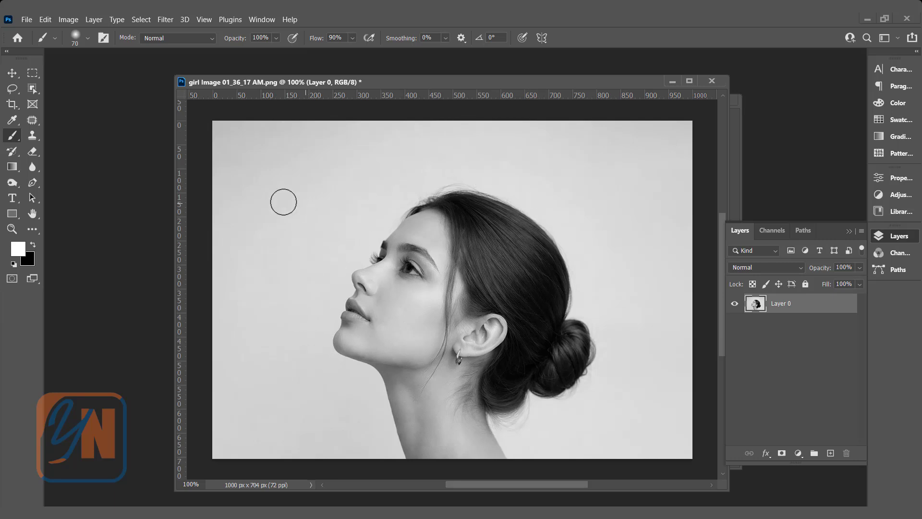
- Mask out the background around the woman, using a rough lasso outline replaced with Select Subject in Select and Mask
left_click(13, 89)
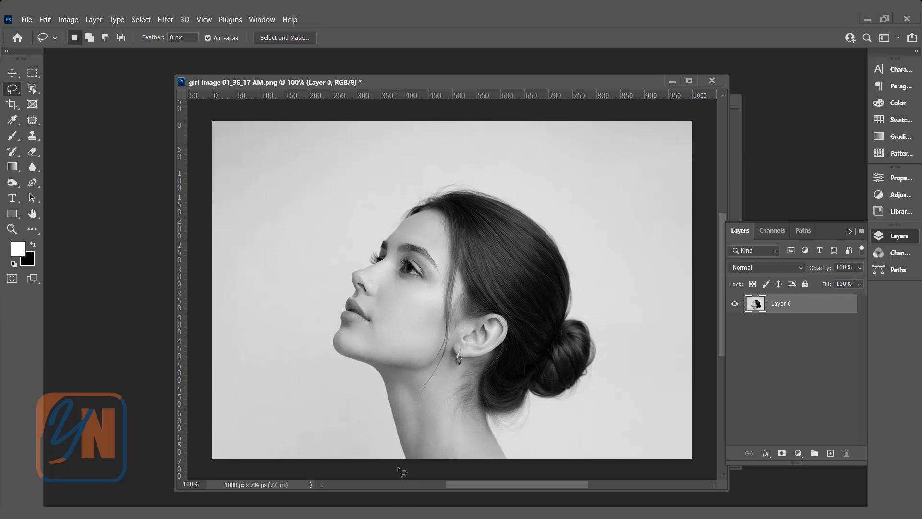
mouse_move(390, 448)
left_mouse_down()
mouse_move(372, 397)
mouse_move(330, 360)
mouse_move(322, 338)
mouse_move(340, 273)
mouse_move(418, 193)
mouse_move(459, 181)
mouse_move(506, 184)
mouse_move(545, 209)
mouse_move(580, 253)
mouse_move(540, 424)
mouse_move(519, 442)
mouse_move(516, 467)
mouse_move(502, 472)
mouse_move(392, 470)
left_mouse_up()
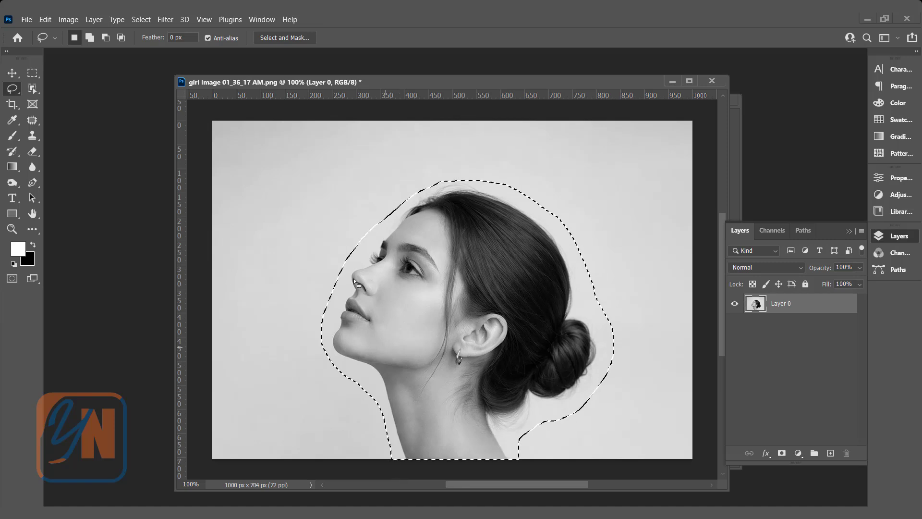
left_click(278, 38)
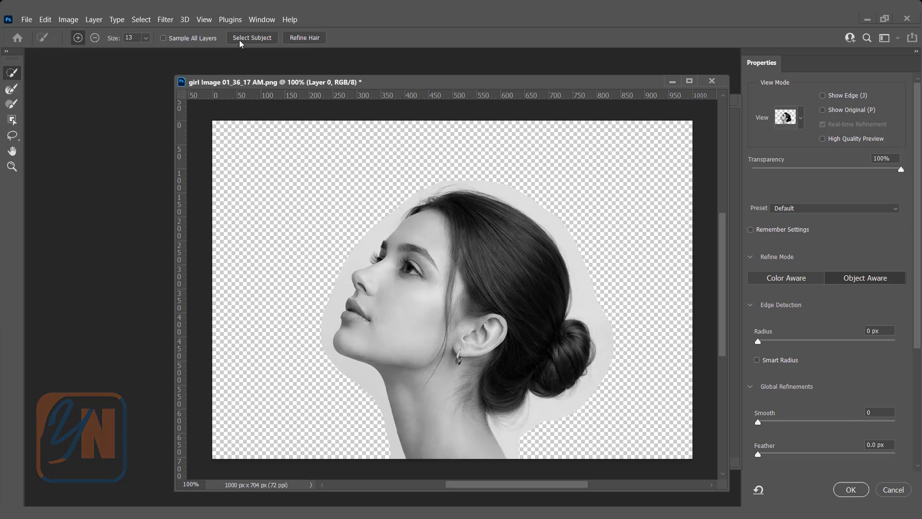
left_click(246, 39)
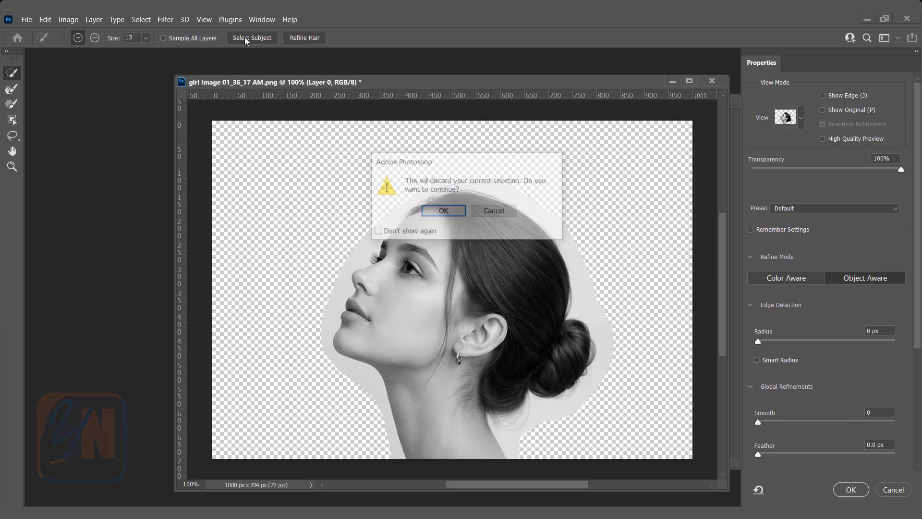
left_click(439, 211)
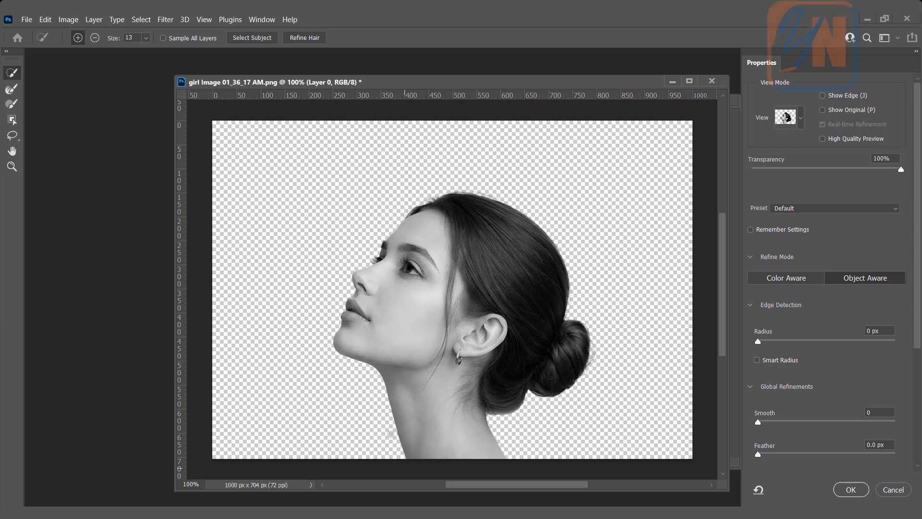
left_click(850, 489)
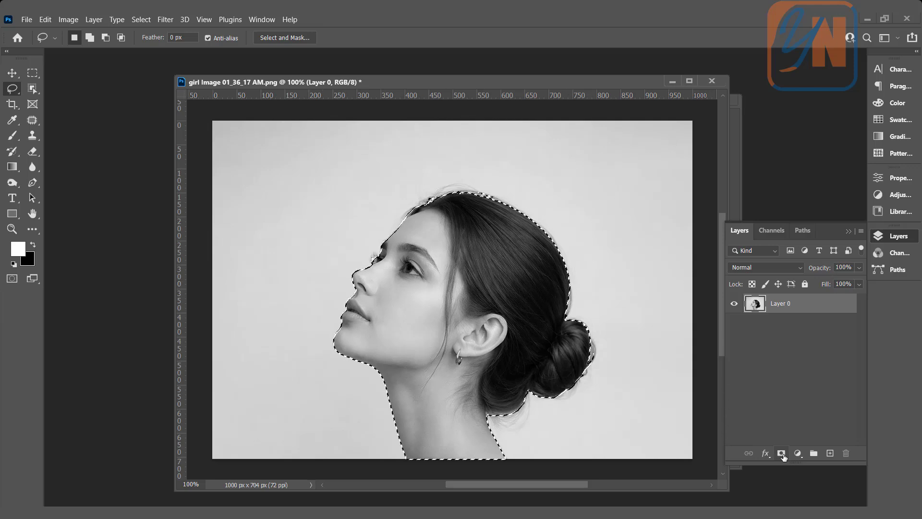
left_click(782, 454)
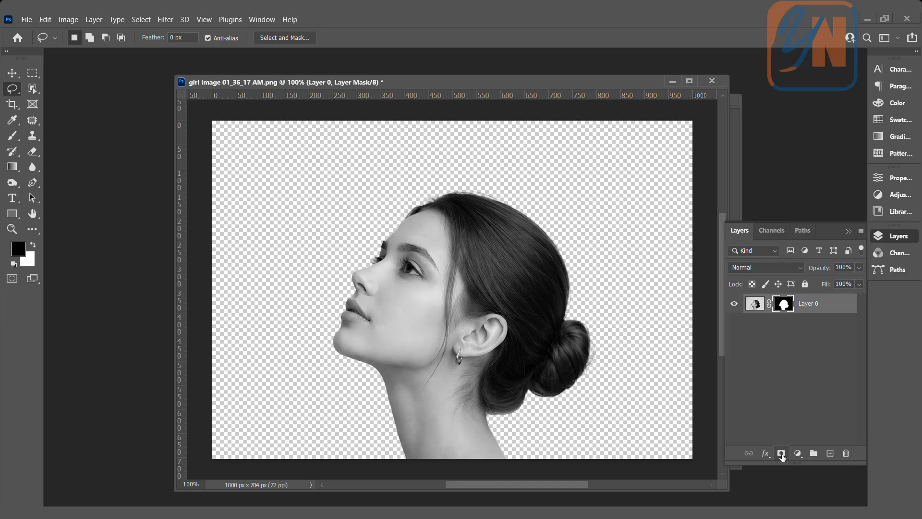
- Copy the cloud image into the girl image document as a new layer covering the canvas
left_click_drag(570, 77, 506, 75)
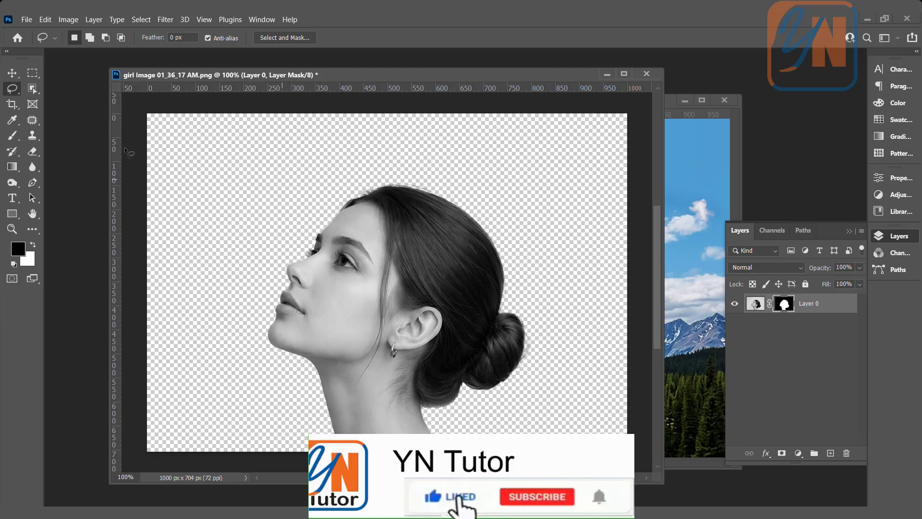
left_click(12, 74)
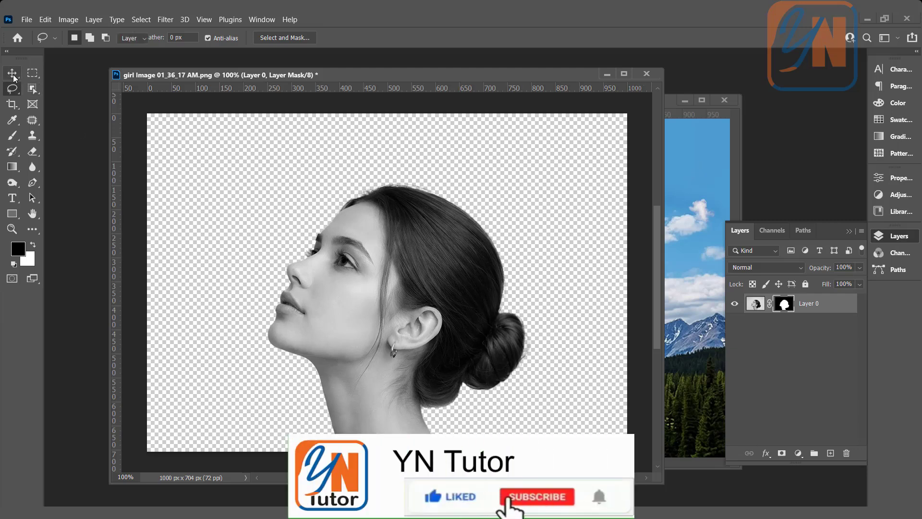
left_click(701, 171)
key("x")
left_click_drag(593, 223, 210, 264)
left_click_drag(360, 300, 540, 246)
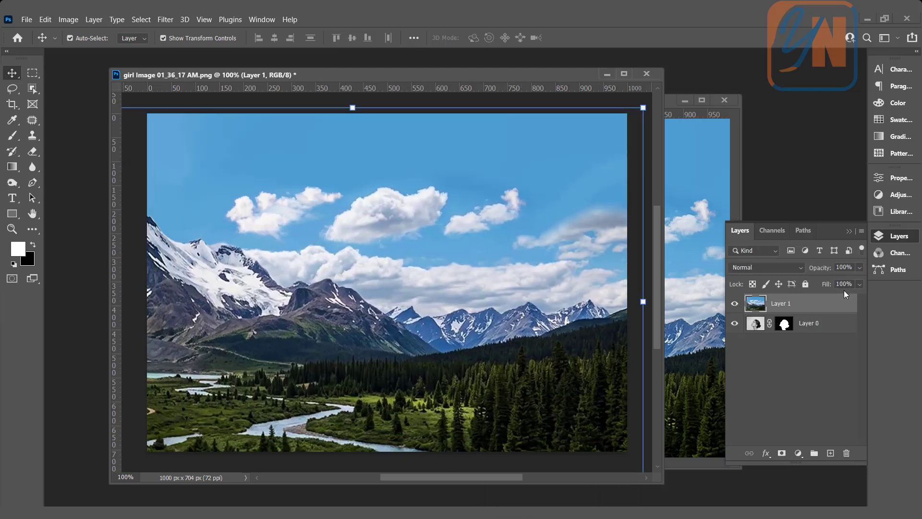
- Lower the landscape layer's opacity to 77% and align its clouds and mountains over the woman's head
left_click(859, 267)
left_click_drag(851, 284, 847, 285)
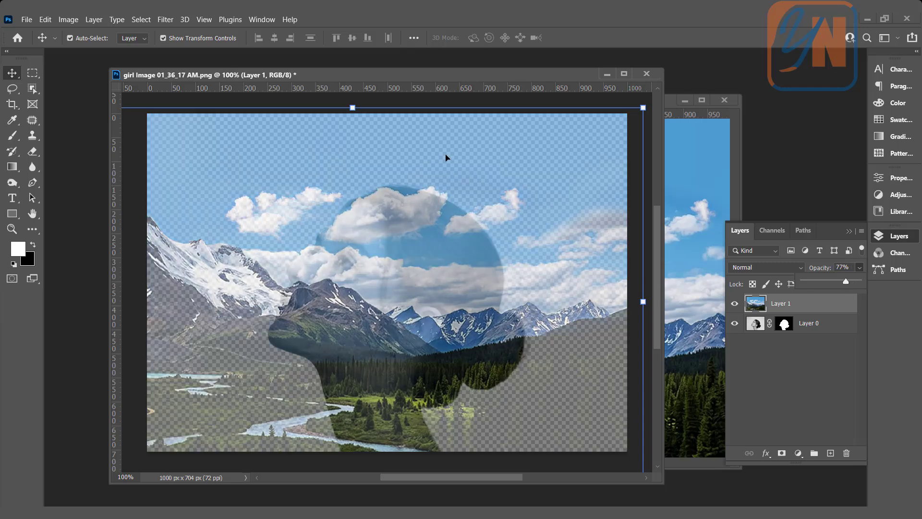
mouse_move(445, 158)
left_mouse_down()
mouse_move(464, 149)
mouse_move(457, 145)
left_mouse_up()
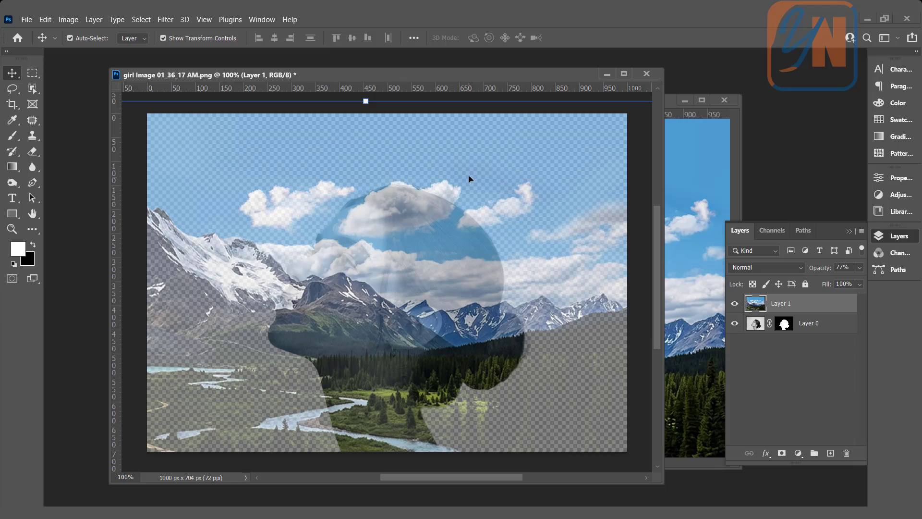
key("shift+Up")
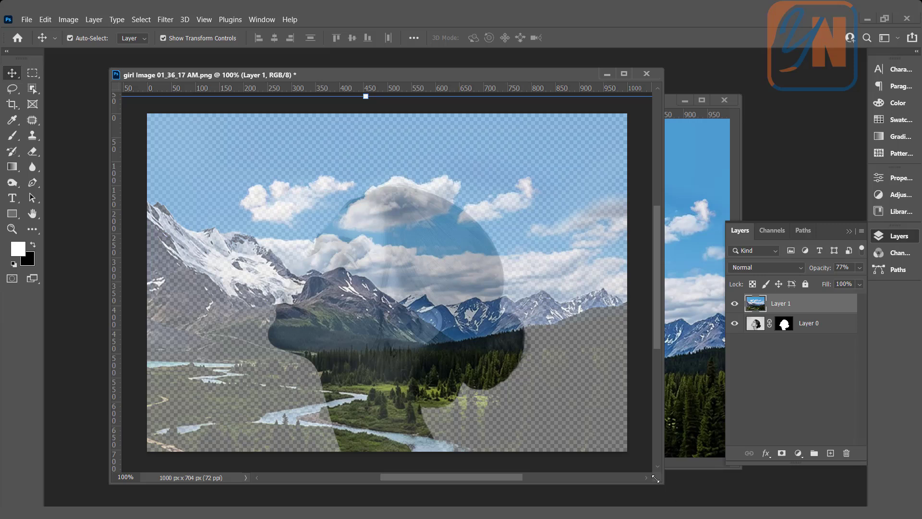
- Scale the landscape layer proportionally to 91.30%
mouse_move(658, 479)
left_mouse_down()
mouse_move(722, 506)
mouse_move(660, 488)
left_mouse_up()
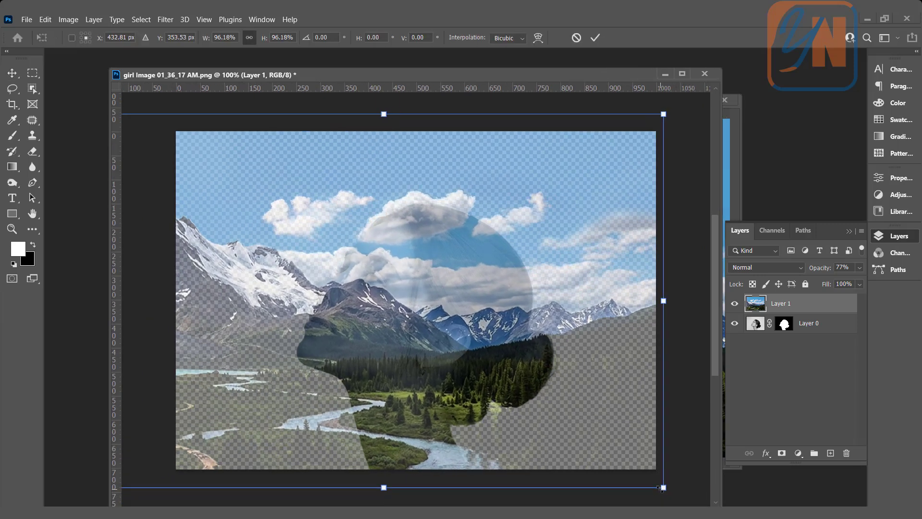
left_click_drag(87, 107, 109, 122)
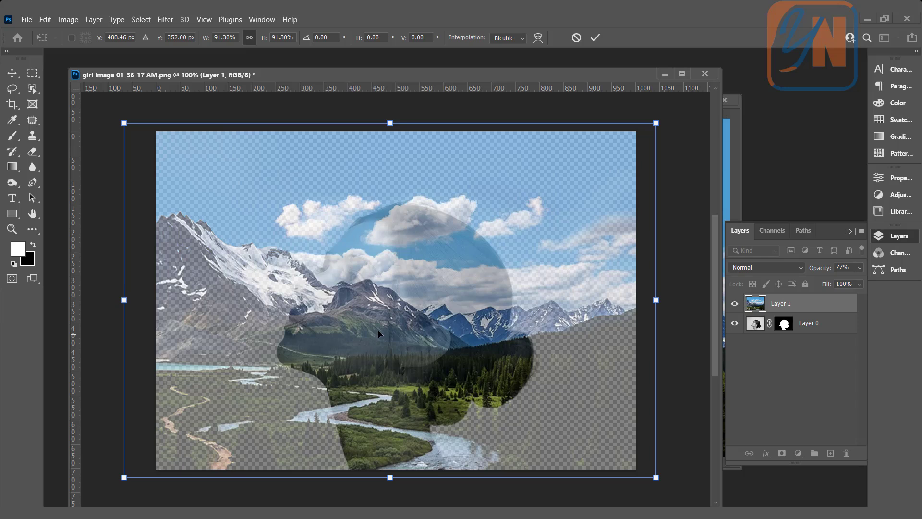
key("Return")
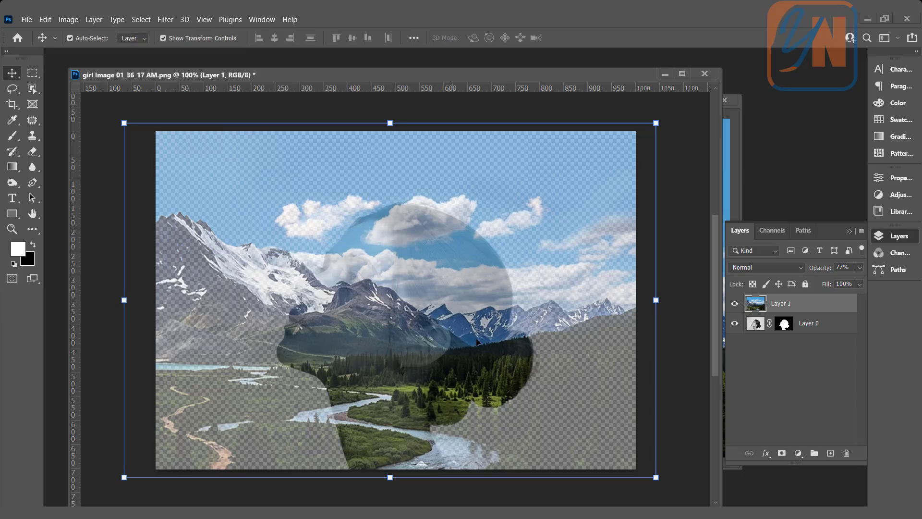
- Restore the landscape layer's opacity to 100% and duplicate the layer
left_click(861, 268)
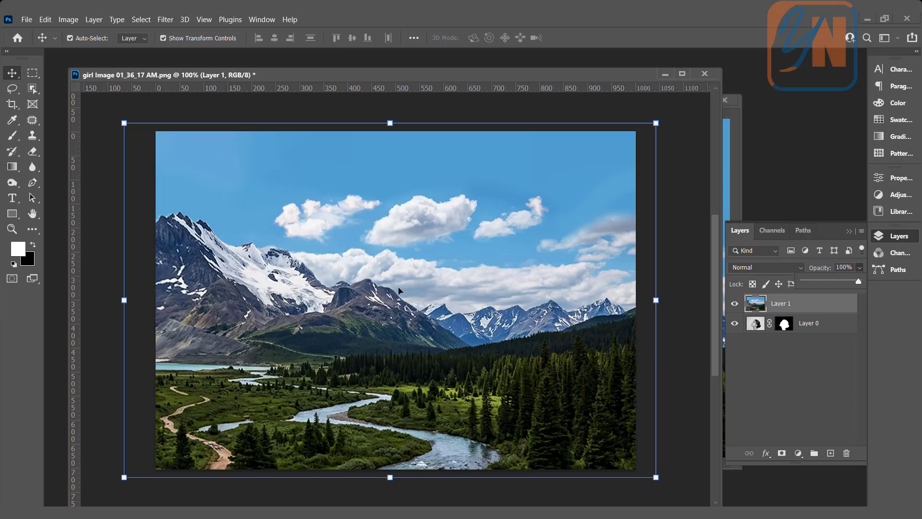
left_click(833, 307)
left_click_drag(830, 307, 830, 453)
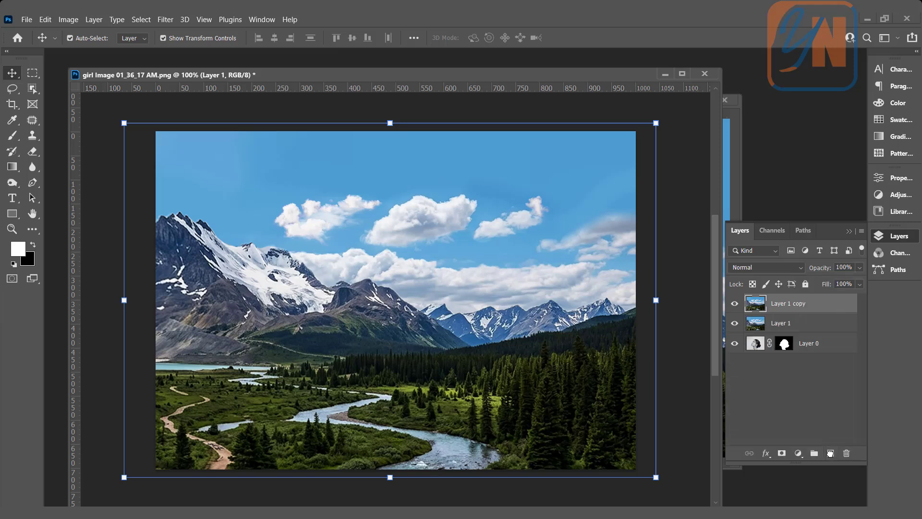
- Hide the duplicated landscape layer and copy the woman's layer mask onto the original landscape layer
left_click(734, 304)
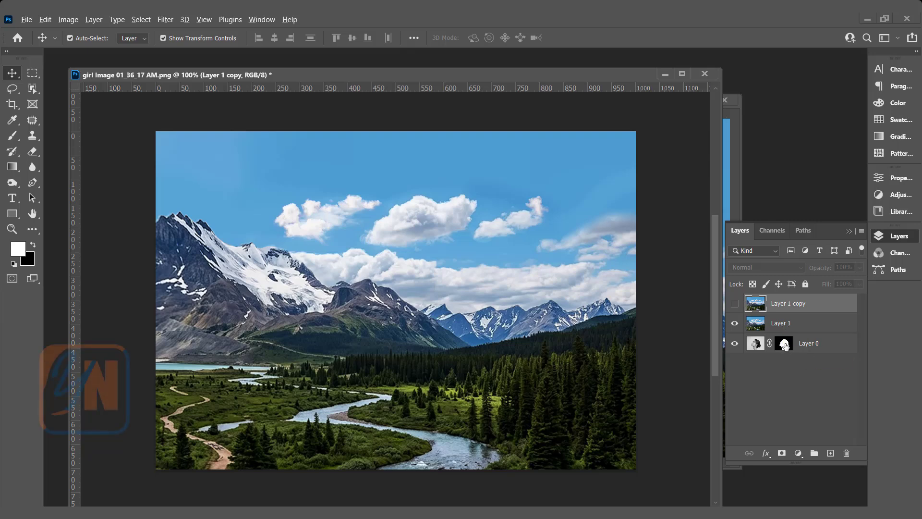
left_click(784, 344, "alt")
left_click_drag(785, 345, 786, 329)
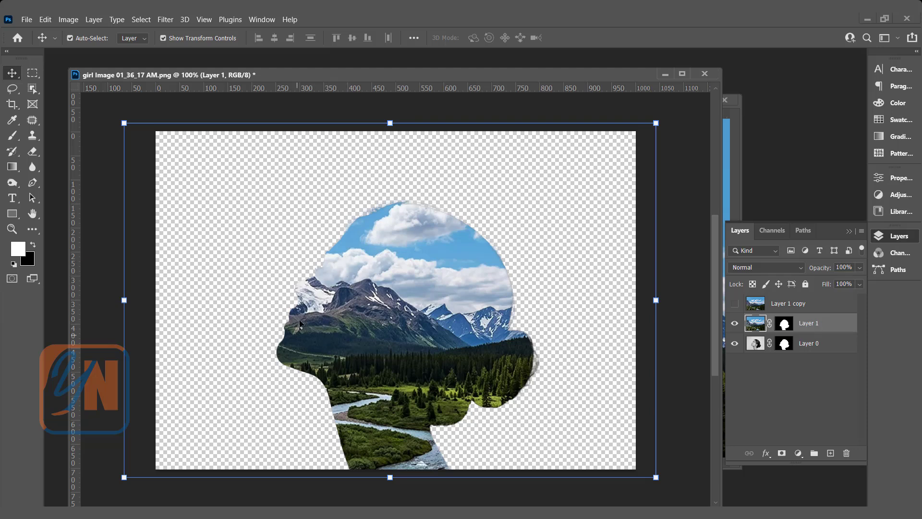
- Paint black on the landscape layer's mask with a soft round 400 px brush to reveal the woman's face and neck
left_click(785, 324)
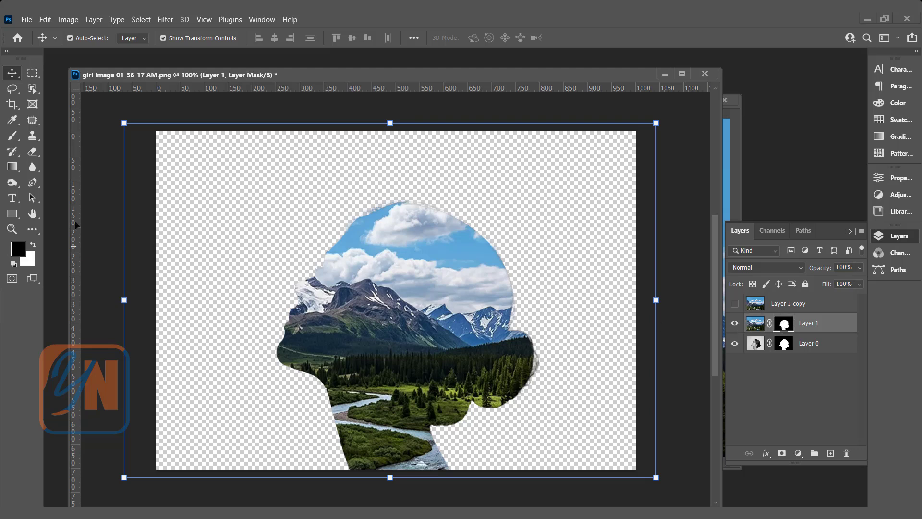
left_click(10, 139)
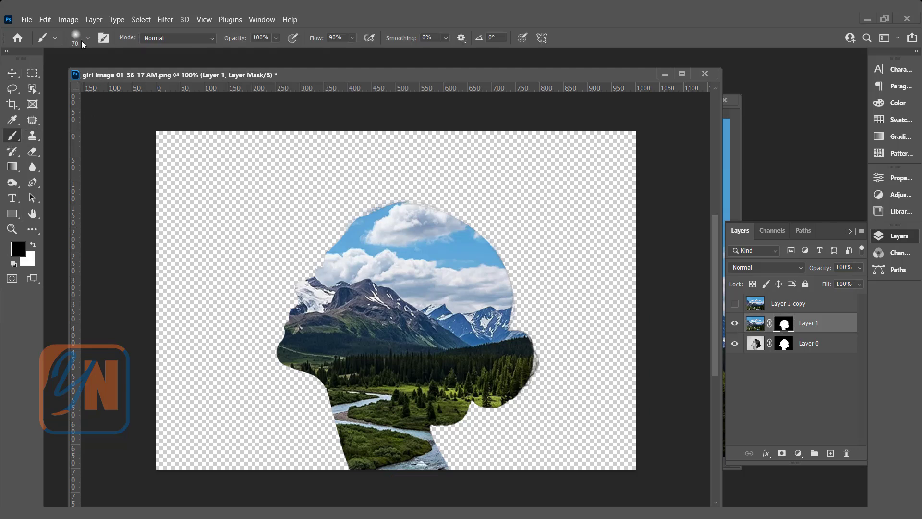
left_click(87, 39)
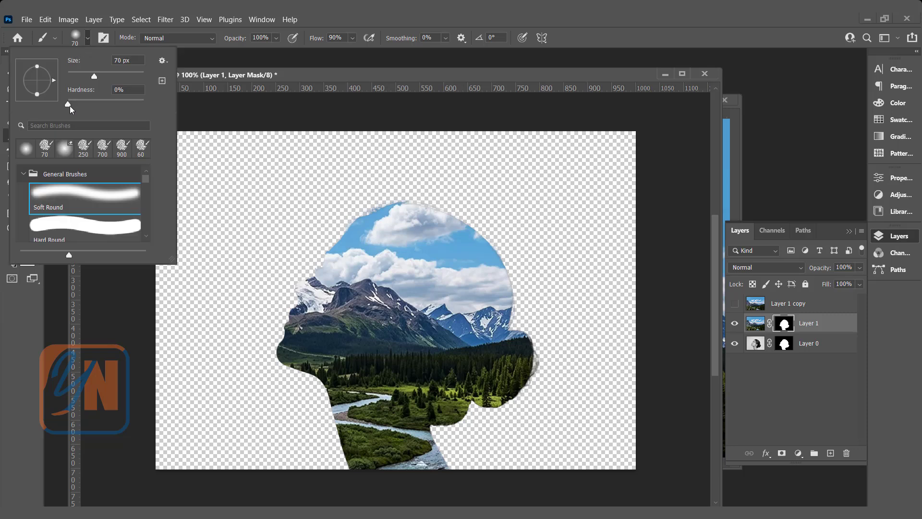
left_click(225, 72)
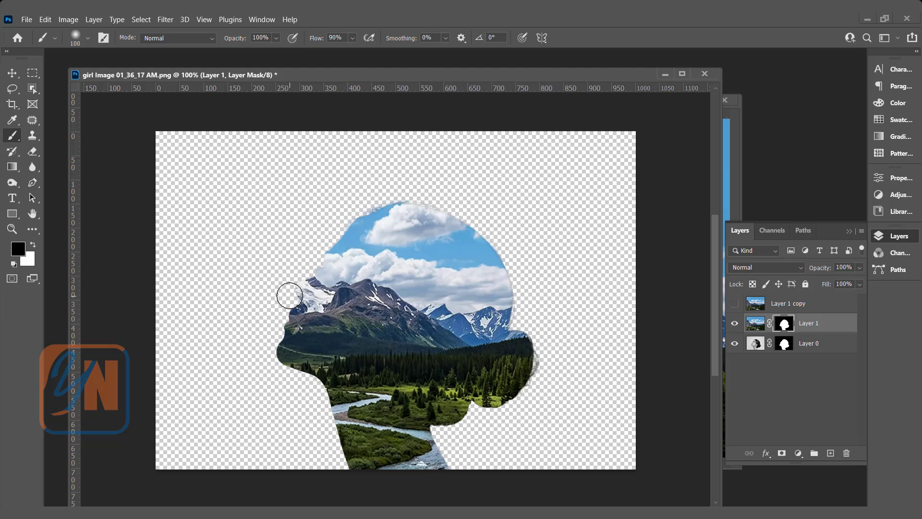
key("bracketright")
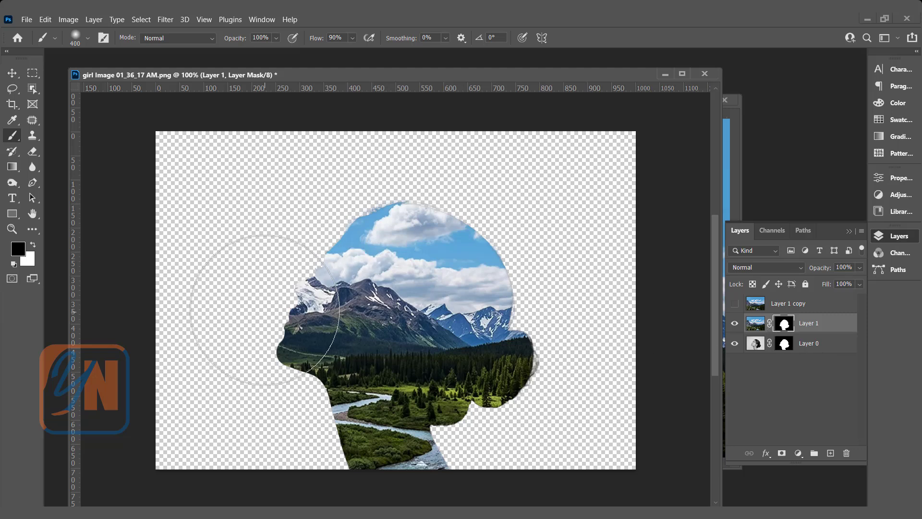
mouse_move(247, 295)
left_mouse_down()
mouse_move(278, 397)
mouse_move(278, 319)
mouse_move(295, 349)
mouse_move(270, 267)
mouse_move(292, 319)
mouse_move(325, 292)
mouse_move(303, 335)
mouse_move(313, 338)
mouse_move(291, 425)
mouse_move(380, 442)
left_mouse_up()
- Paint black on the Layer 1 mask over the hair bun with a 200 px brush at 46% opacity to partly reveal the hair
left_click(276, 38)
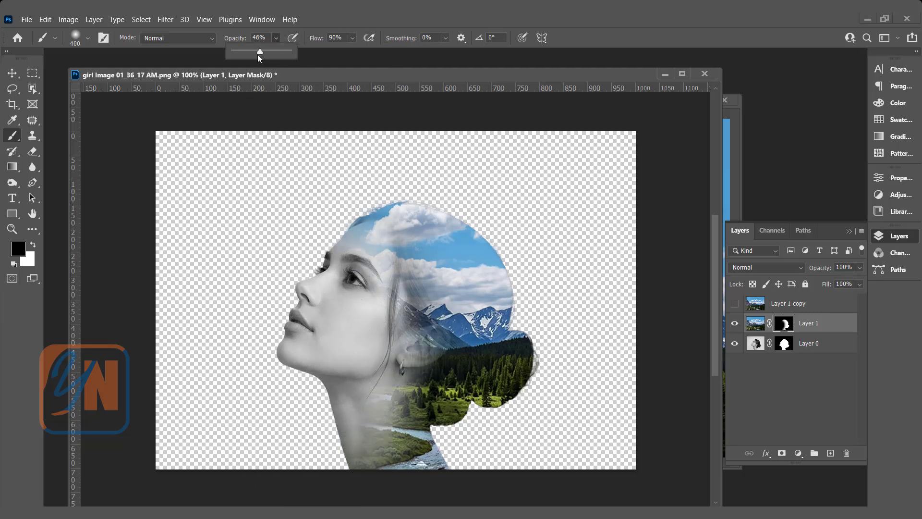
key("bracketleft")
key("bracketleft")
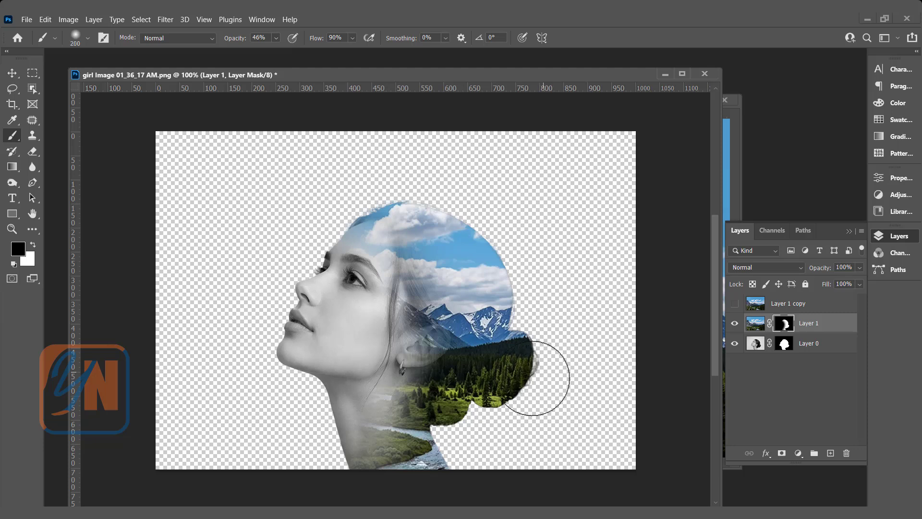
mouse_move(532, 378)
left_mouse_down()
mouse_move(513, 401)
mouse_move(512, 380)
mouse_move(537, 366)
mouse_move(505, 400)
left_mouse_up()
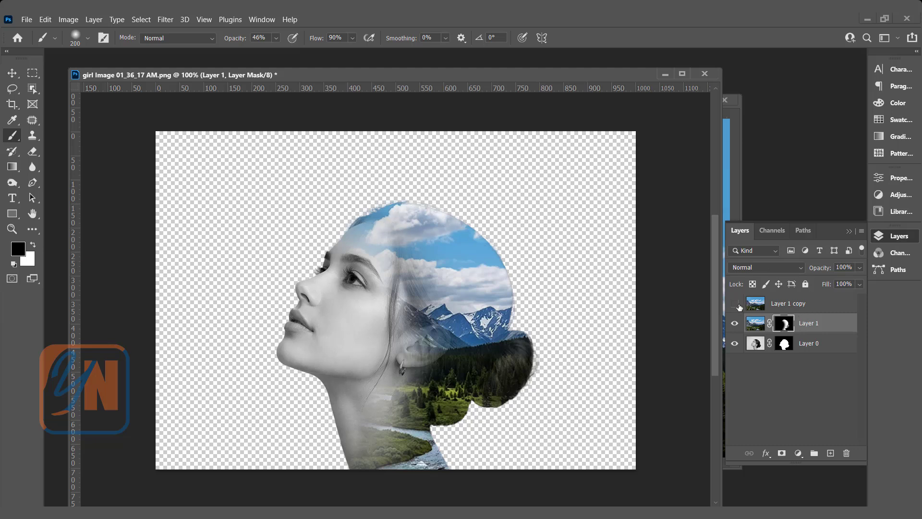
- Show the duplicated landscape layer and add a black layer mask that hides all of it
left_click(734, 304)
left_click(785, 304)
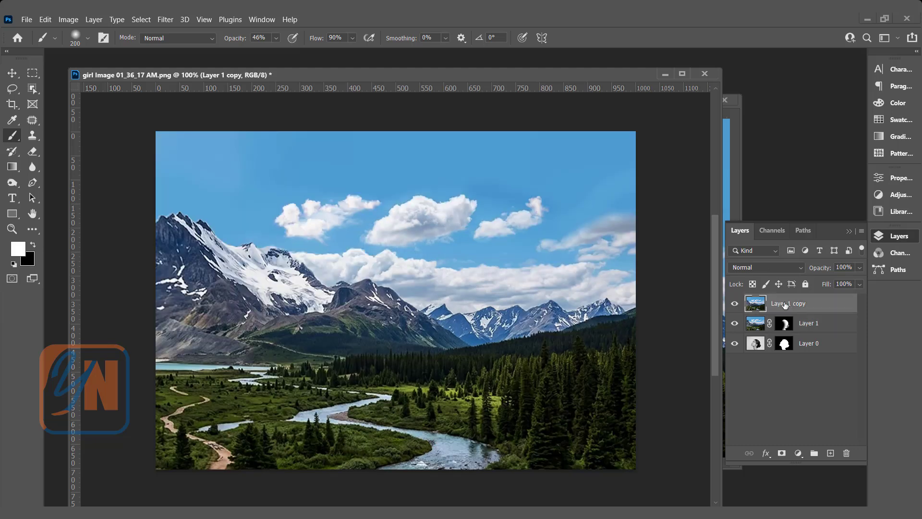
left_click(781, 454, "alt")
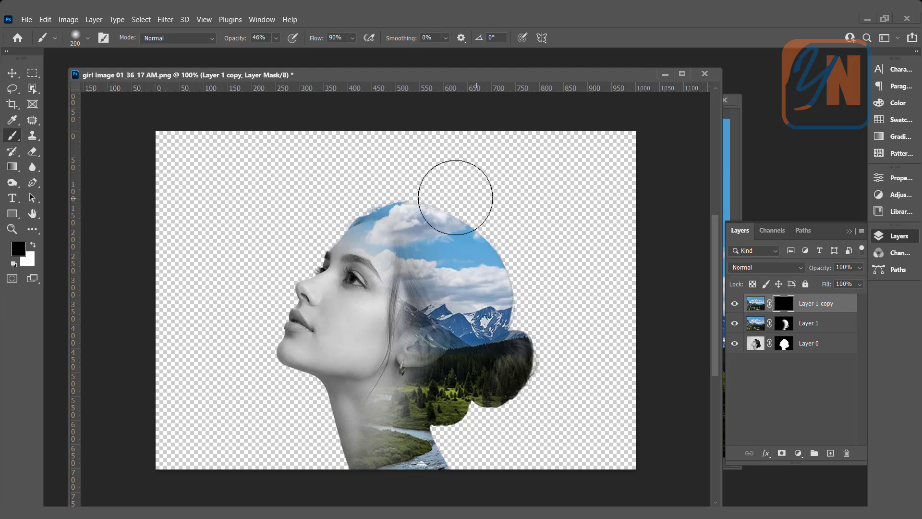
- Paint white on the Layer 1 copy mask at 100% opacity, reducing the brush to 125 px, to reveal the clouds above the head
left_click(33, 246)
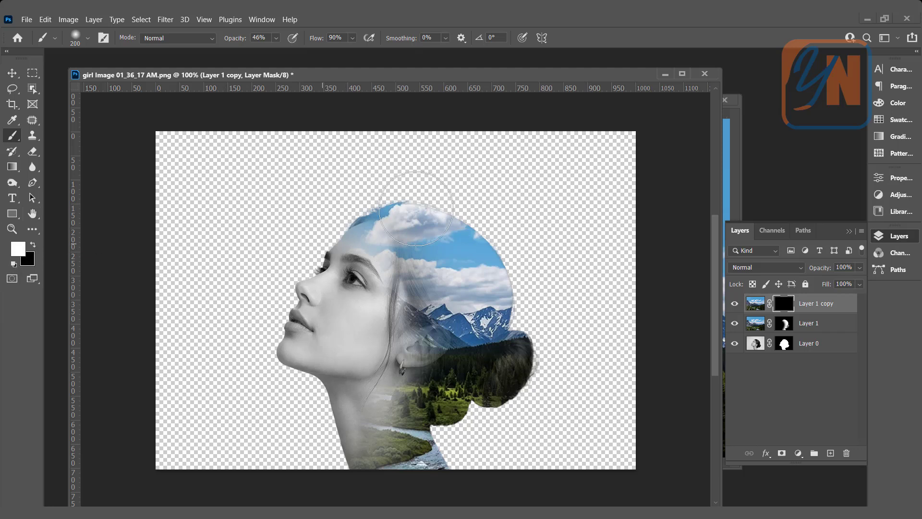
key("bracketleft")
left_click(276, 38)
left_click_drag(284, 53, 314, 53)
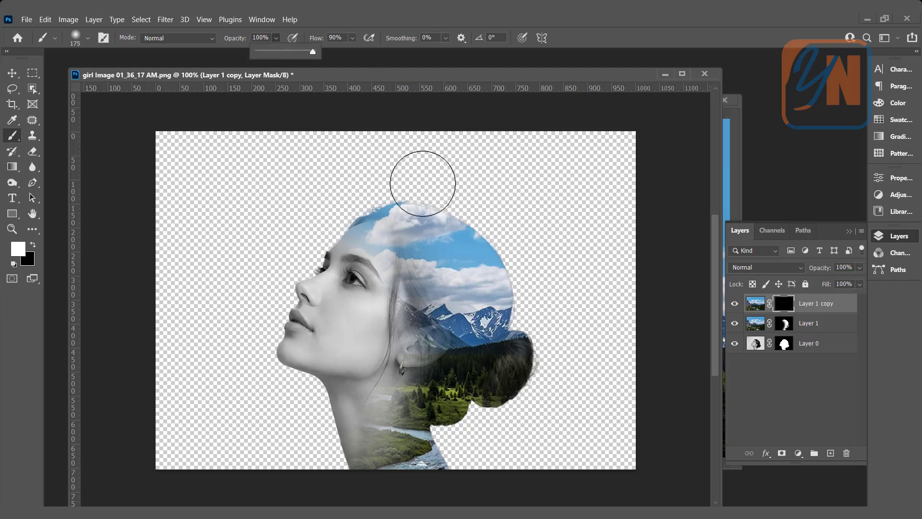
mouse_move(418, 193)
left_mouse_down()
mouse_move(471, 205)
mouse_move(424, 208)
left_mouse_up()
key("bracketleft")
key("bracketleft")
mouse_move(508, 220)
left_mouse_down()
mouse_move(542, 205)
mouse_move(349, 210)
mouse_move(339, 200)
mouse_move(302, 202)
mouse_move(524, 214)
mouse_move(432, 208)
mouse_move(428, 222)
mouse_move(400, 225)
left_mouse_up()
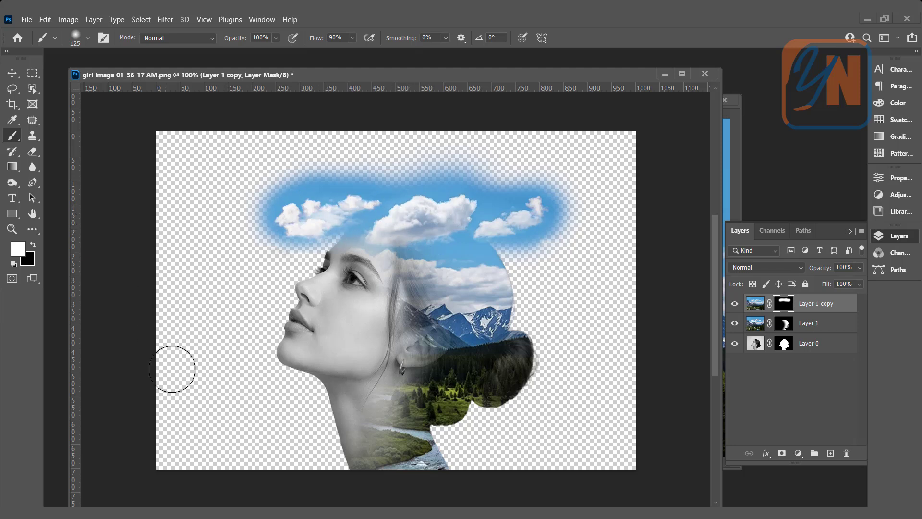
- Add a Solid Color fill layer in sky blue 53a1d5 sampled from the image and place it below the woman's layer
left_click(825, 344)
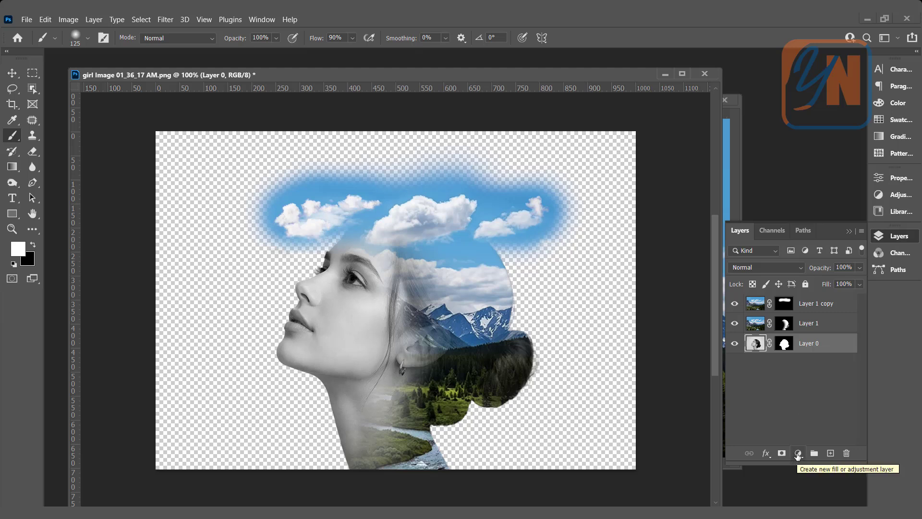
left_click(798, 453)
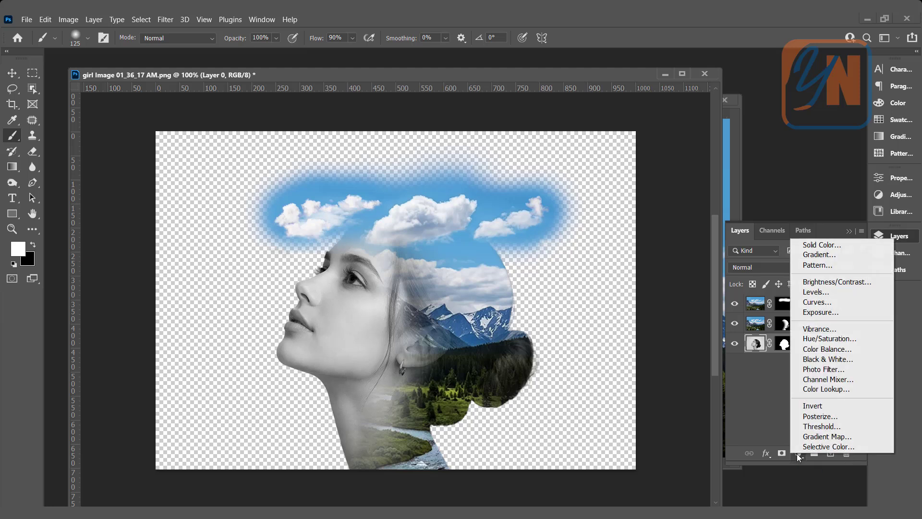
left_click(814, 246)
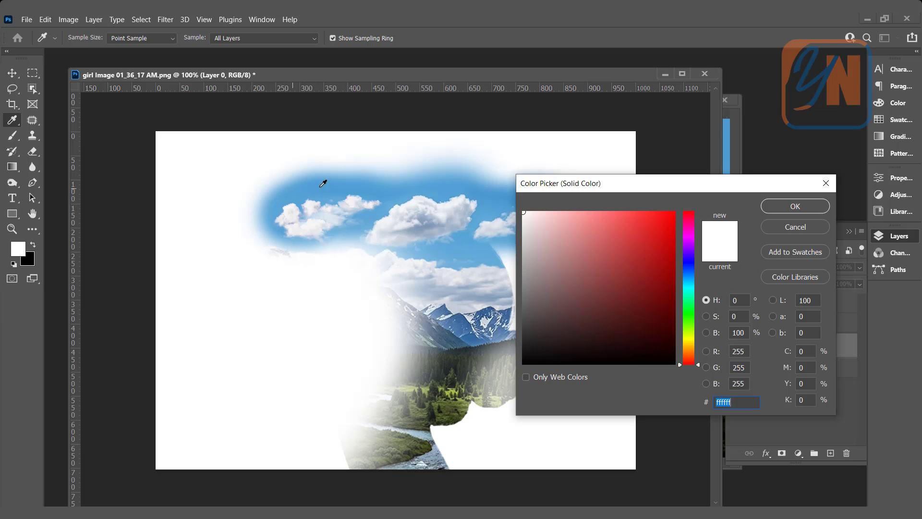
left_click(276, 204)
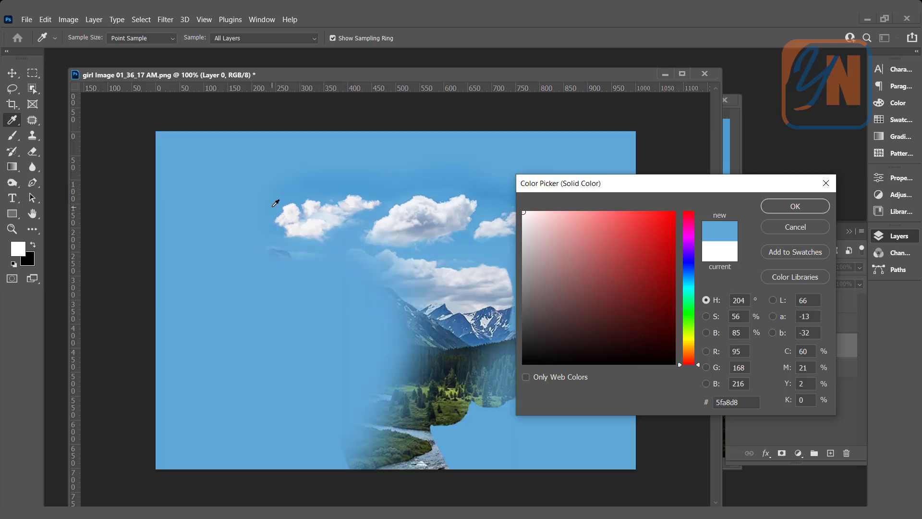
left_click(270, 210)
left_click(297, 192)
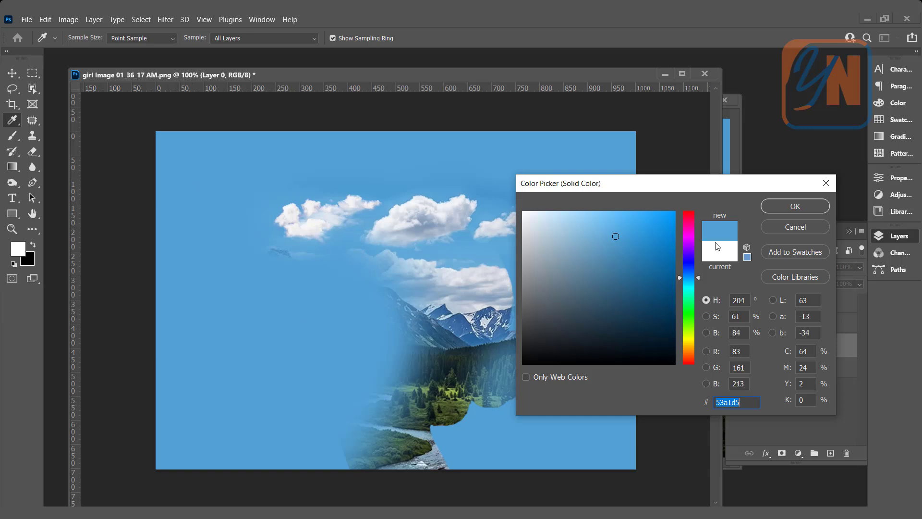
left_click(795, 206)
key("b")
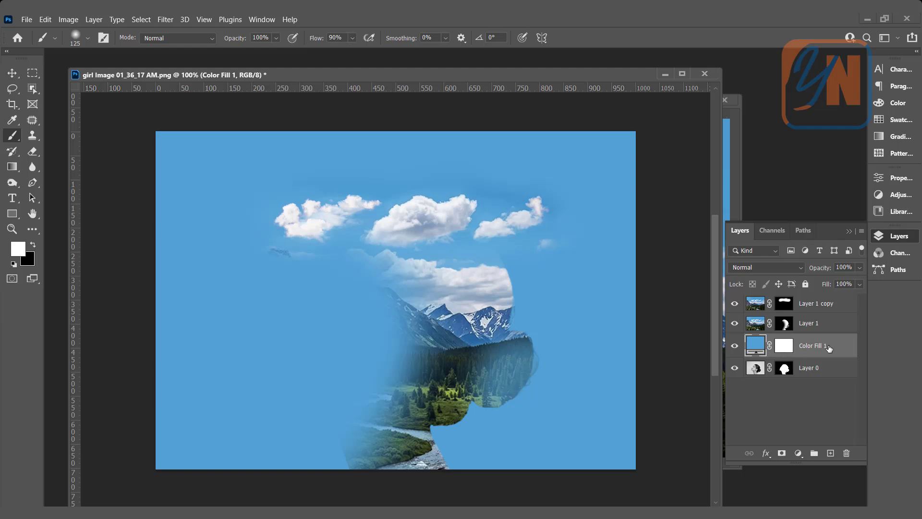
left_click_drag(829, 349, 827, 379)
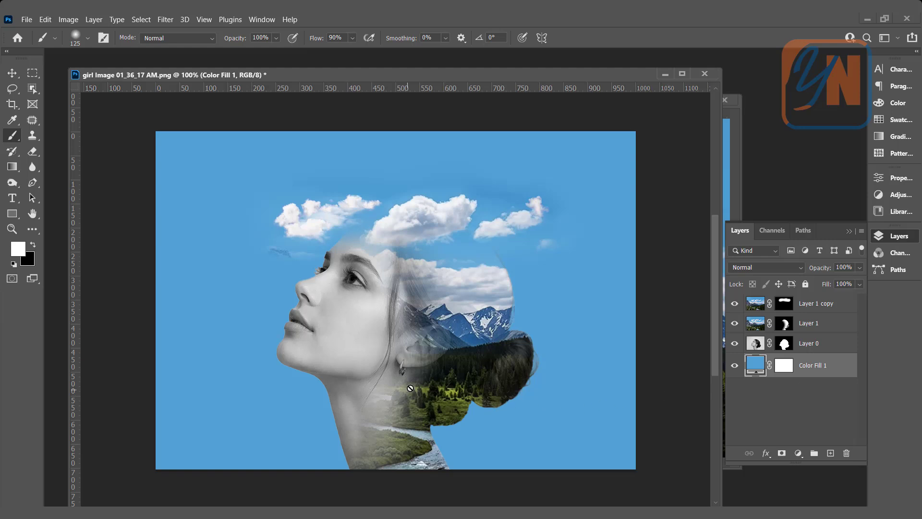
- Paint black on the Layer 1 copy mask with a 70 px brush to remove the mountain remnant in front of the forehead
key("x")
key("bracketleft")
key("bracketleft")
key("bracketleft")
key("bracketleft")
left_click(816, 305)
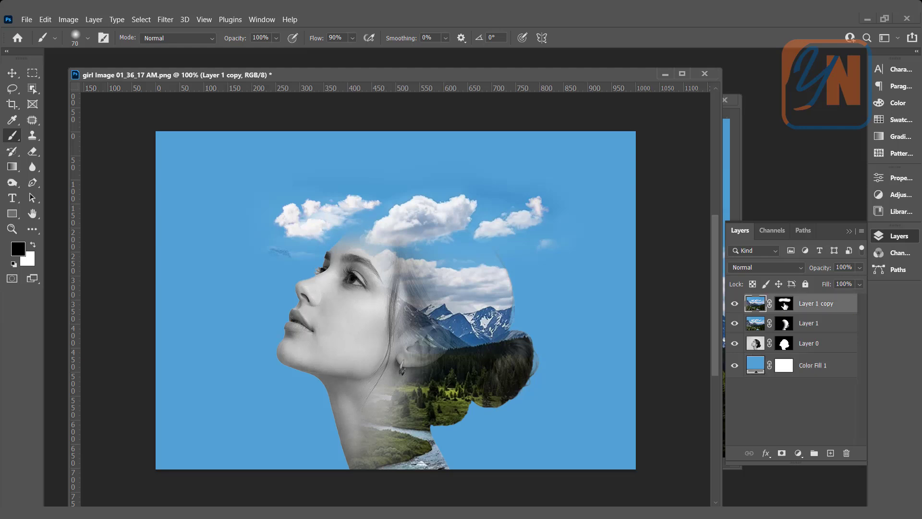
left_click(784, 305)
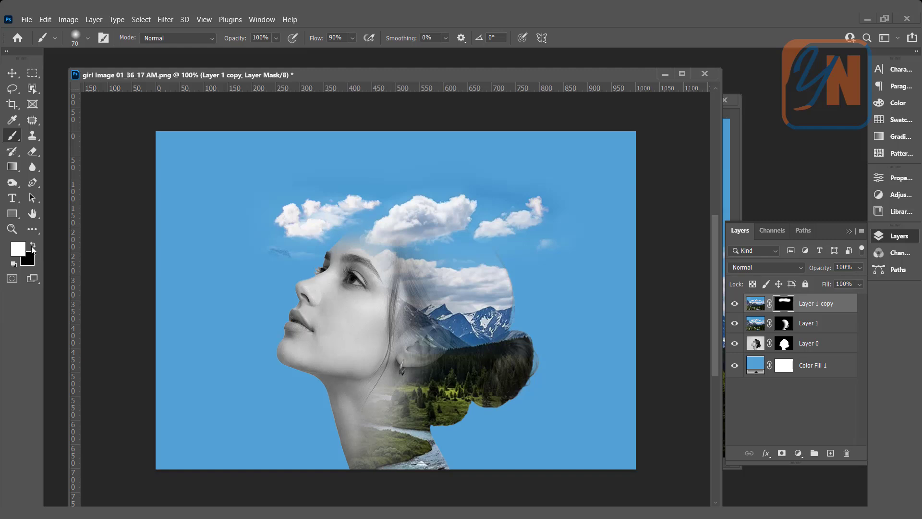
left_click(33, 244)
mouse_move(257, 255)
left_mouse_down()
mouse_move(306, 258)
mouse_move(262, 260)
mouse_move(306, 261)
left_mouse_up()
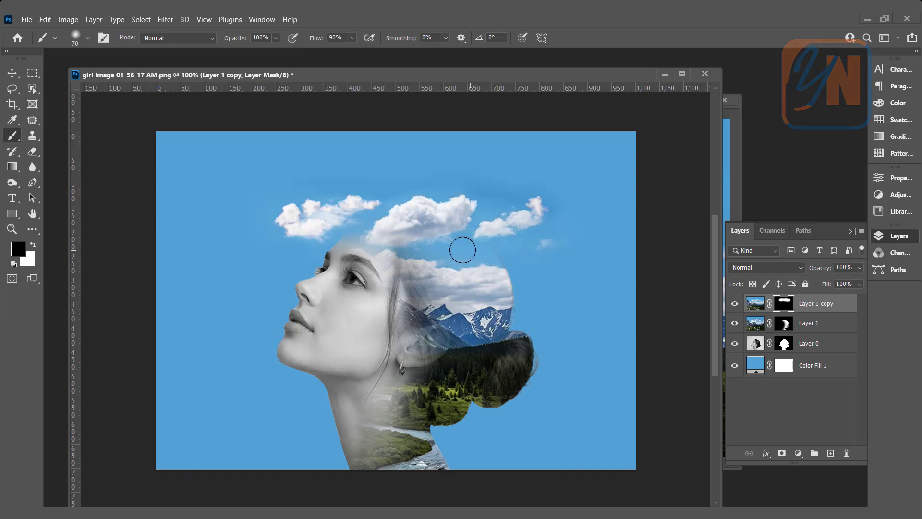
- Paint white on the Layer 1 copy mask along the top of the head and black over the stray wisps behind it
left_click(32, 245)
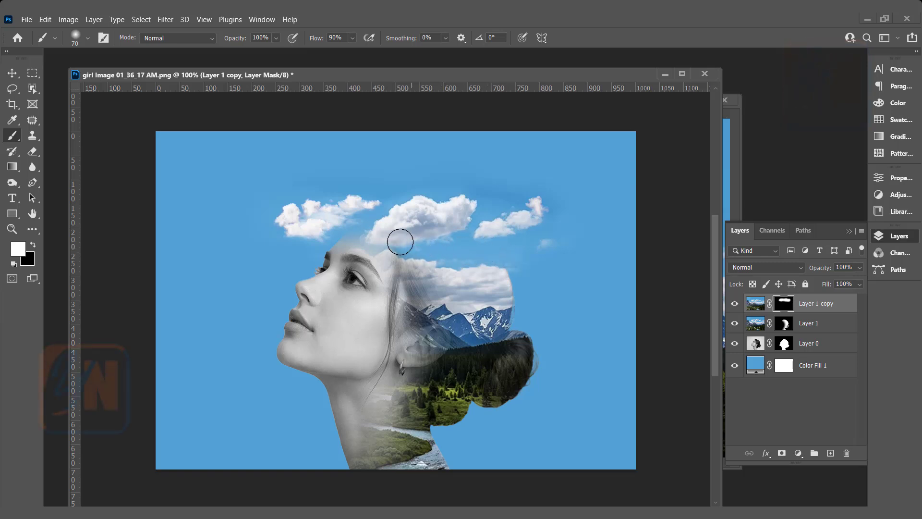
left_click_drag(401, 242, 332, 236)
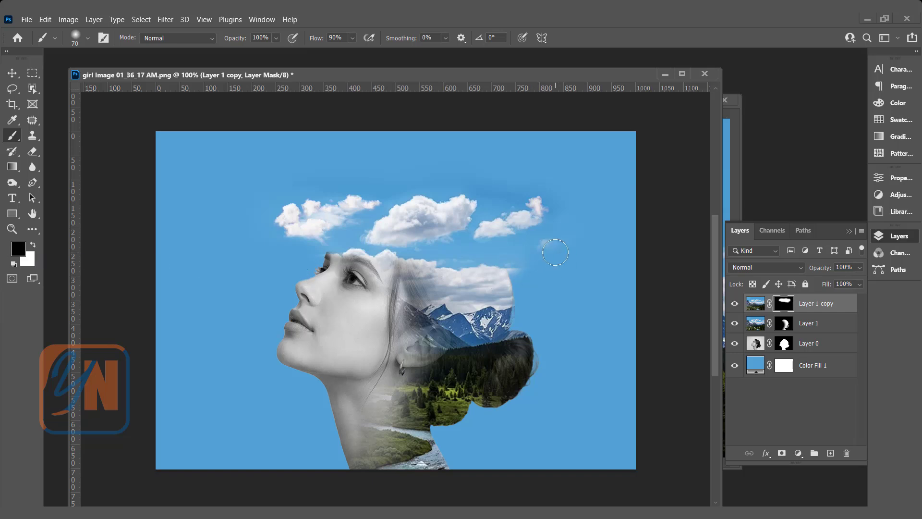
mouse_move(556, 254)
left_mouse_down()
mouse_move(548, 253)
mouse_move(572, 245)
mouse_move(526, 262)
left_mouse_up()
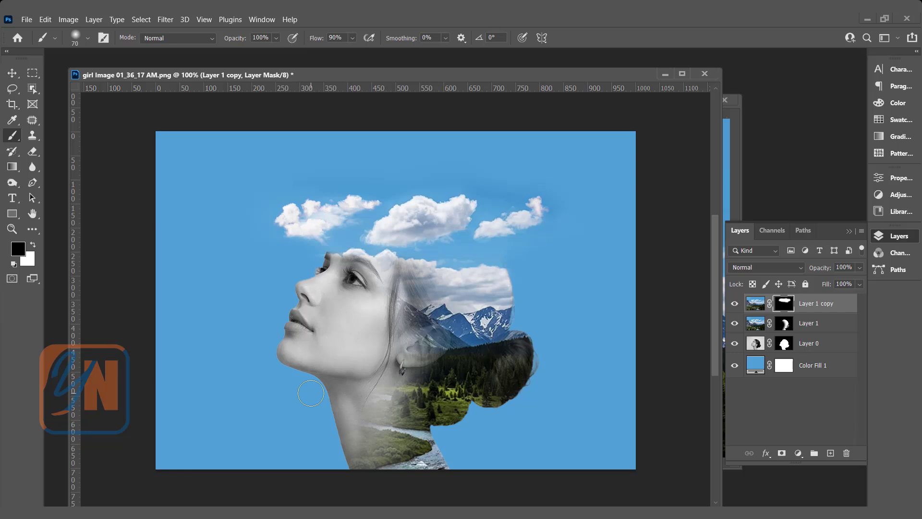
- Stamp all visible layers into a new top layer and desaturate it
key("ctrl+shift+alt+e")
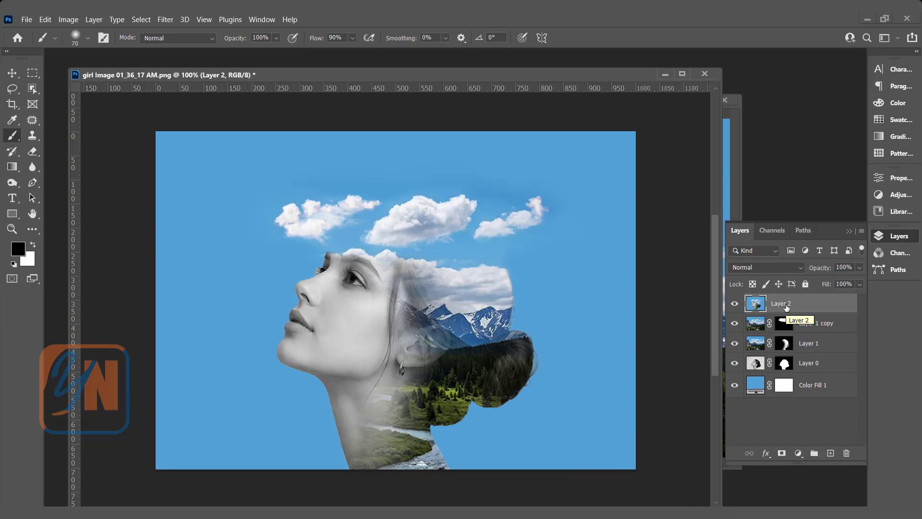
left_click(76, 21)
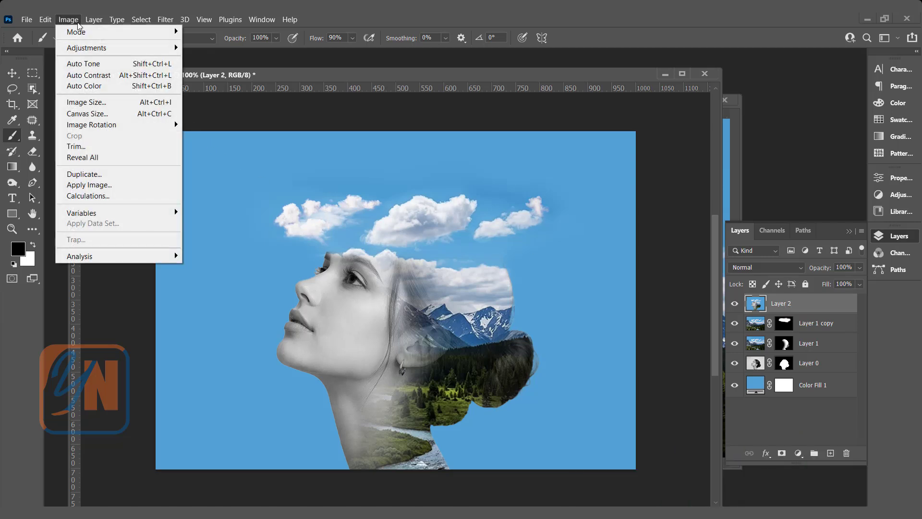
mouse_move(81, 48)
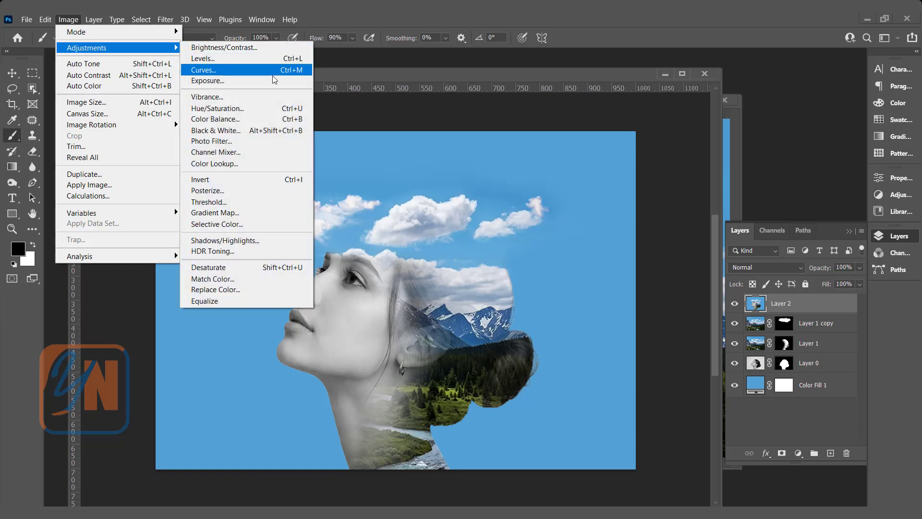
left_click(222, 270)
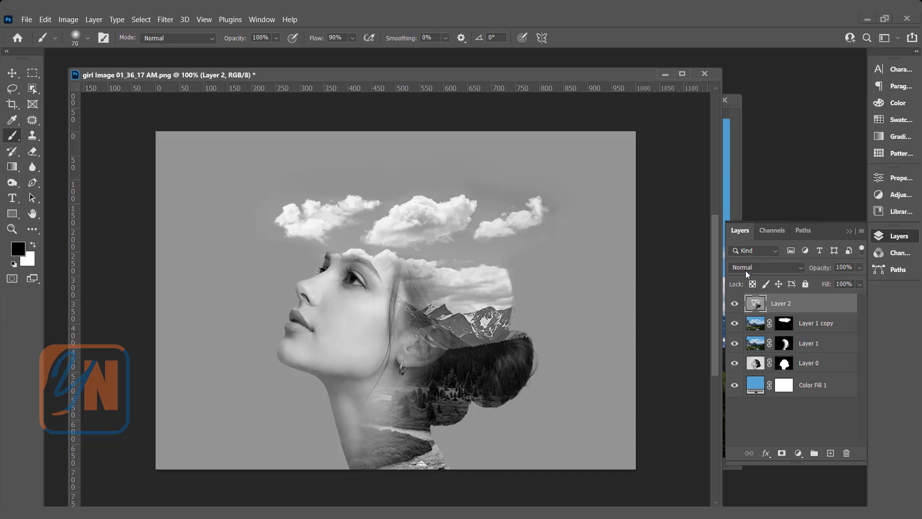
- Set the desaturated layer's blend mode to Soft Light and toggle its visibility to compare the effect
left_click(777, 268)
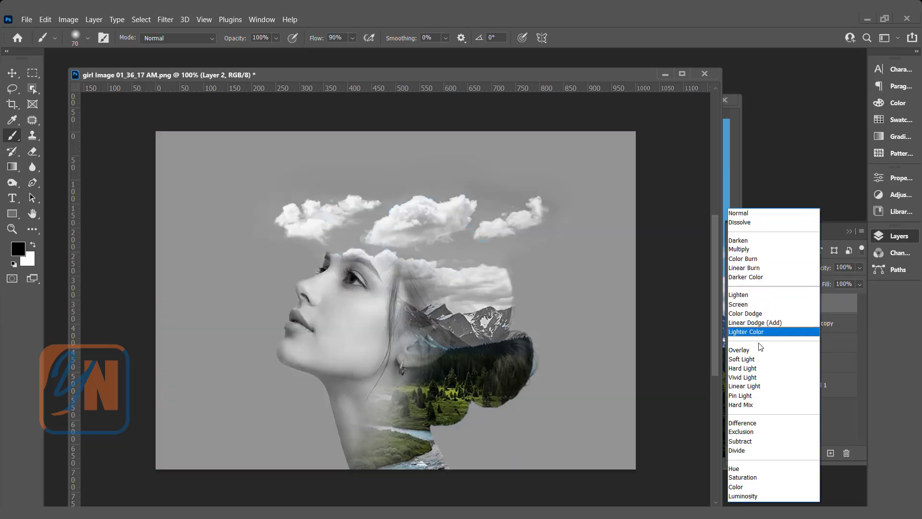
left_click(756, 361)
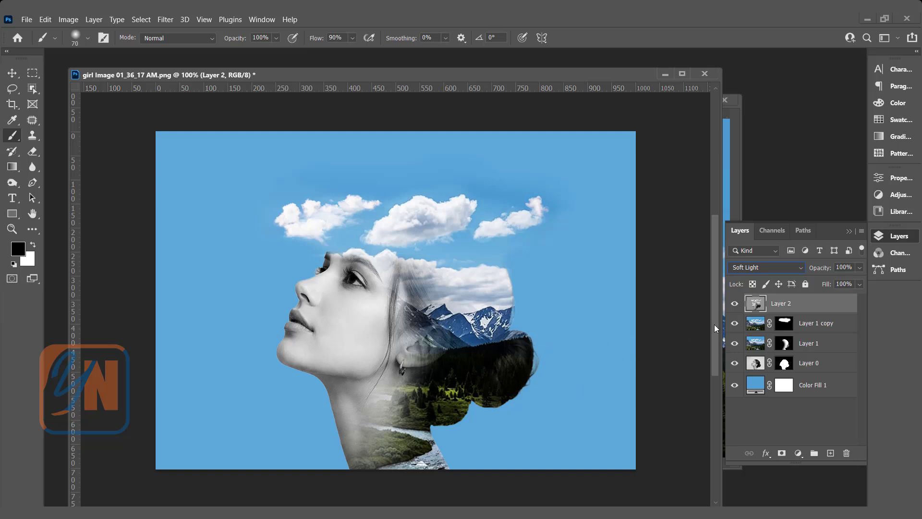
left_click(734, 306)
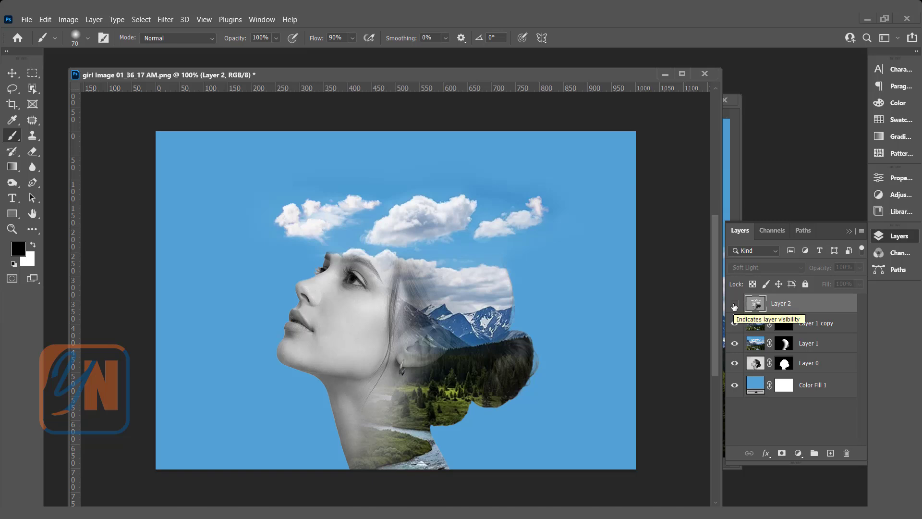
left_click(735, 303)
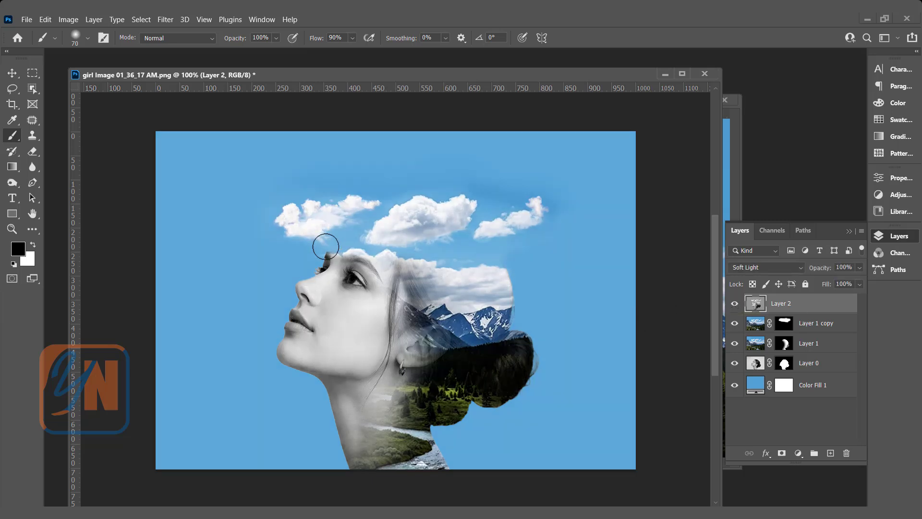